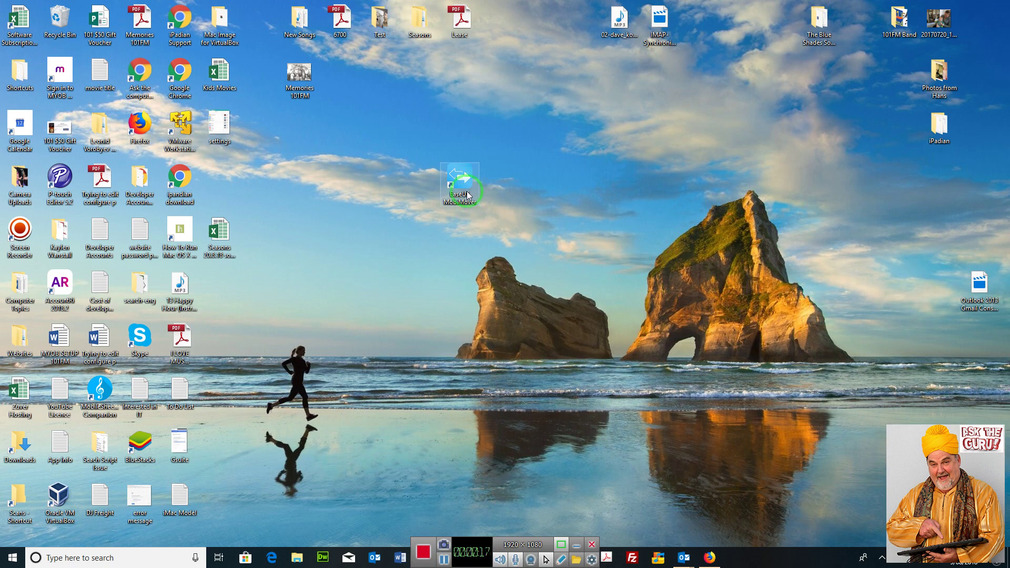
Step: Minimize the browser and launch EaseUS MobiMover from its desktop shortcut
left_click(709, 558)
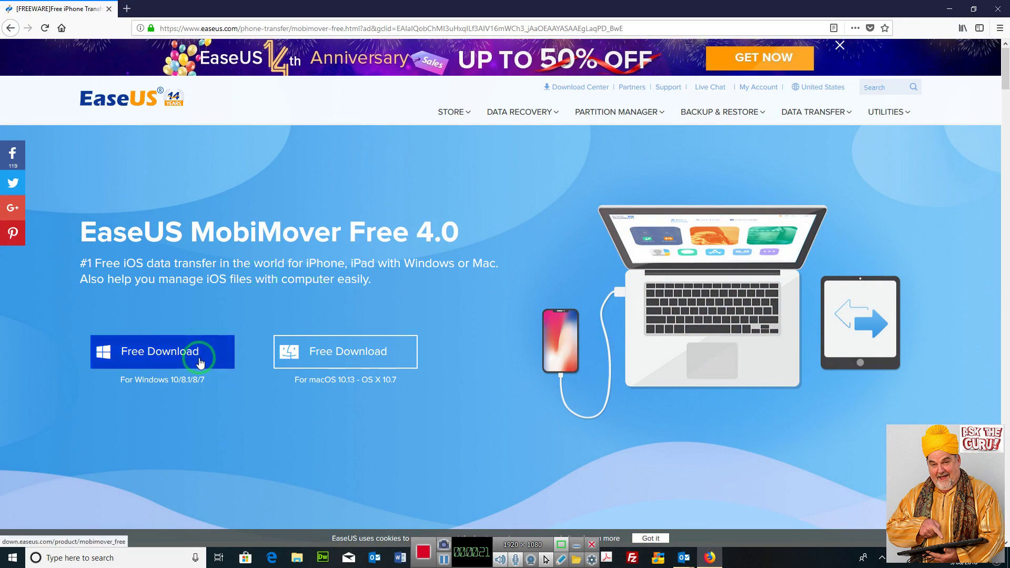
left_click(950, 9)
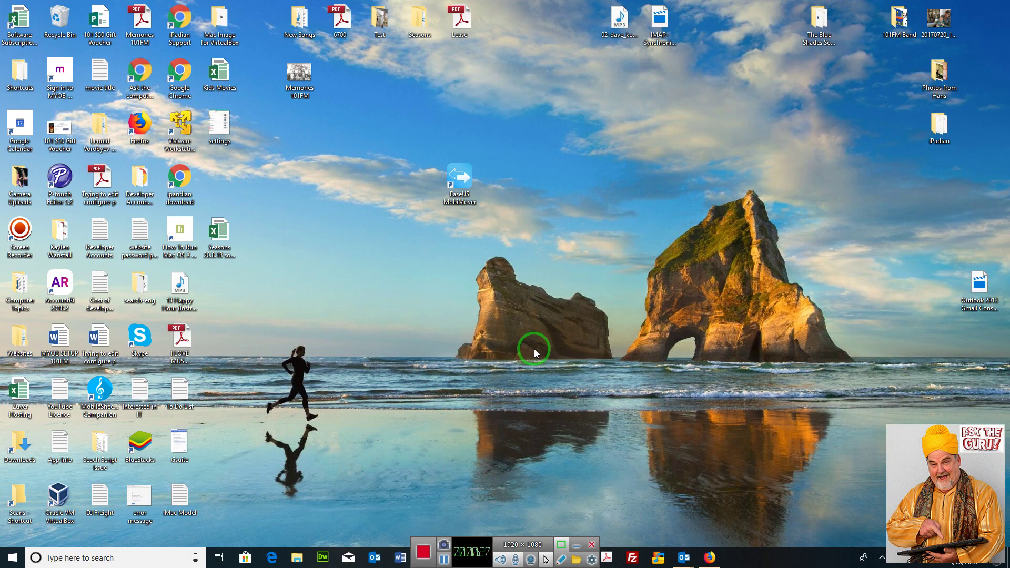
double_click(466, 179)
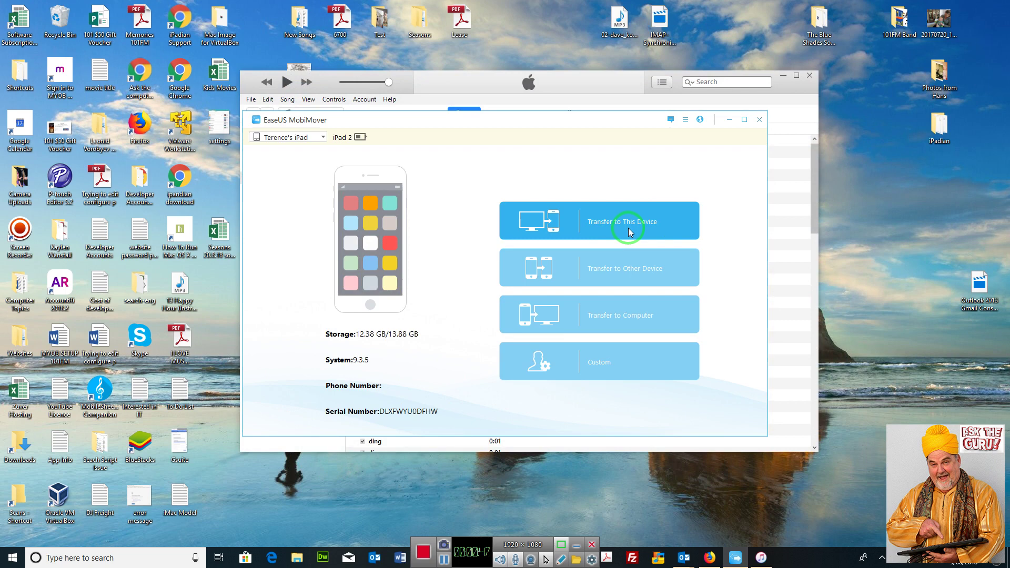
Step: Cancel the MobiMover update notice and close the iTunes welcome window
left_click(621, 271)
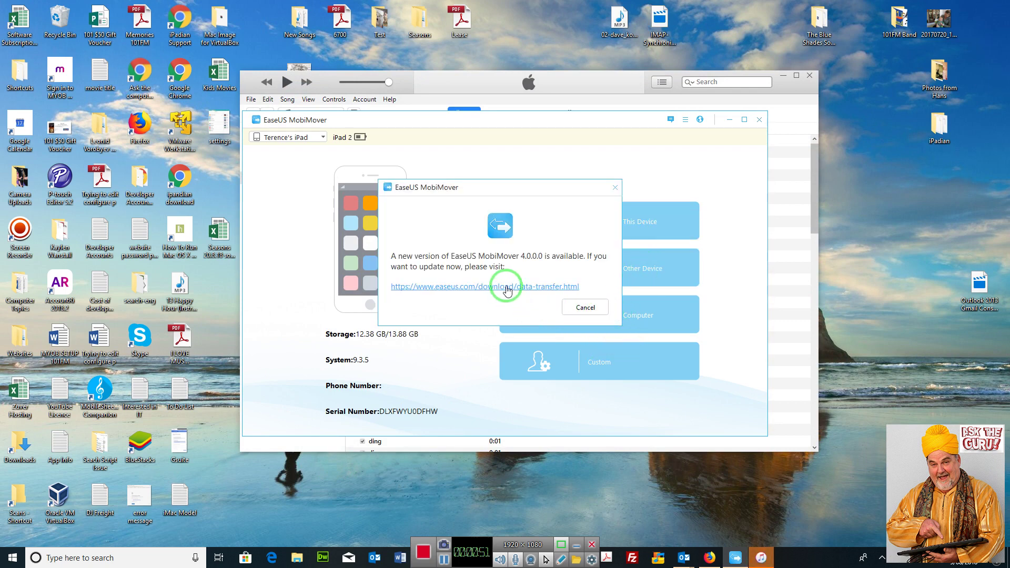
left_click(585, 309)
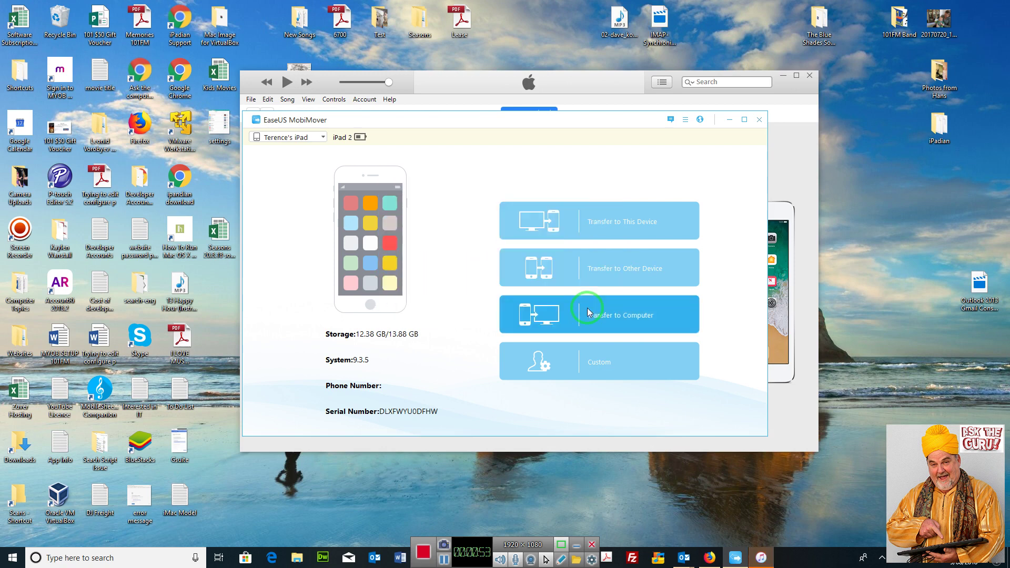
left_click(598, 79)
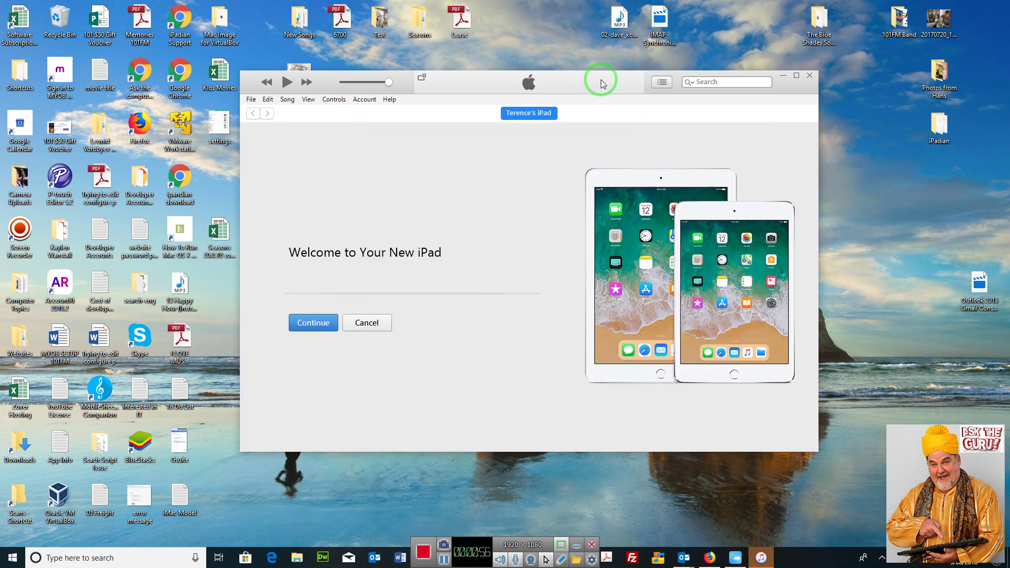
left_click(811, 77)
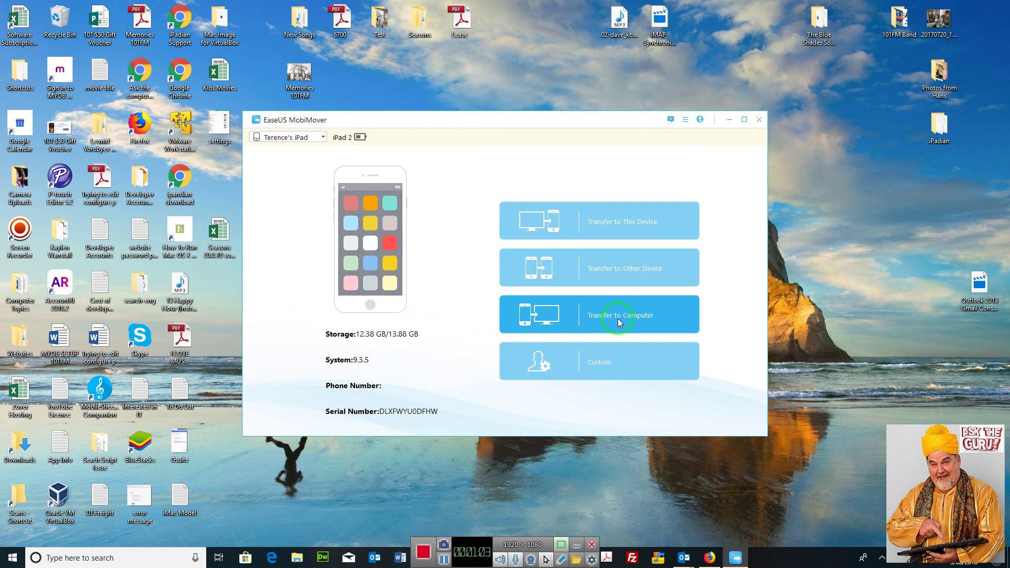
Step: Start Transfer to Computer with all seven iPad data categories selected
left_click(654, 318)
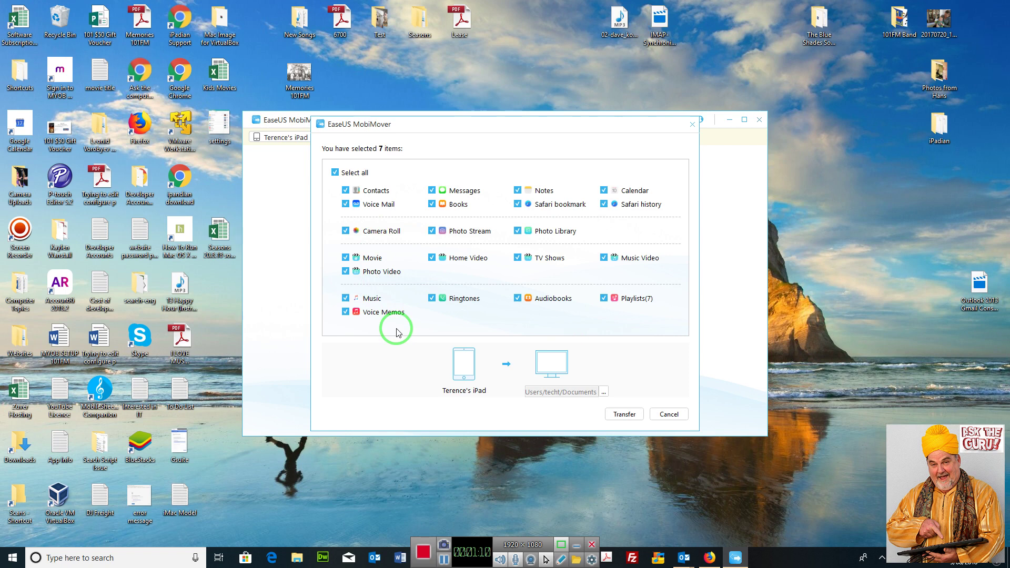
left_click(334, 173)
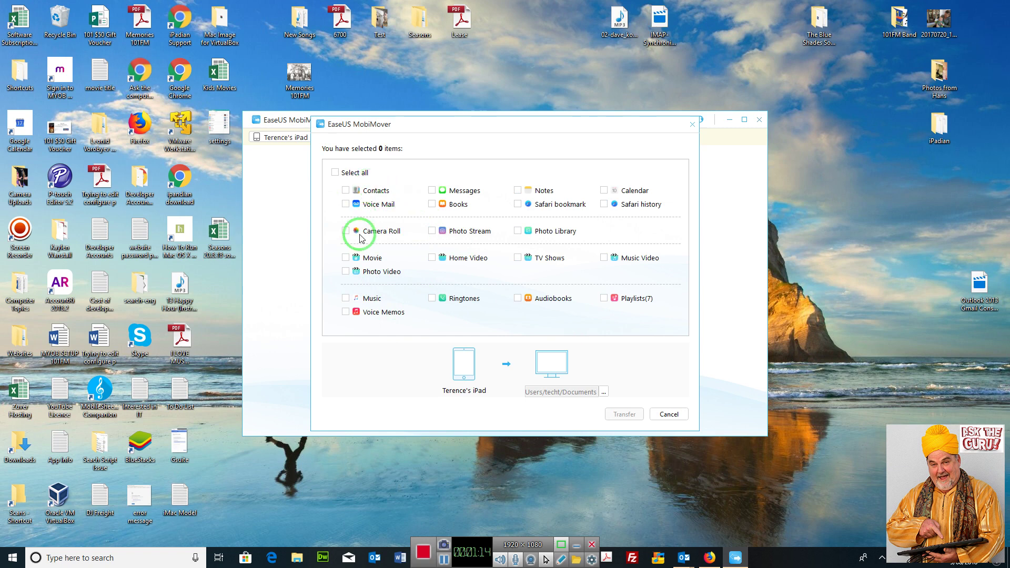
left_click(355, 175)
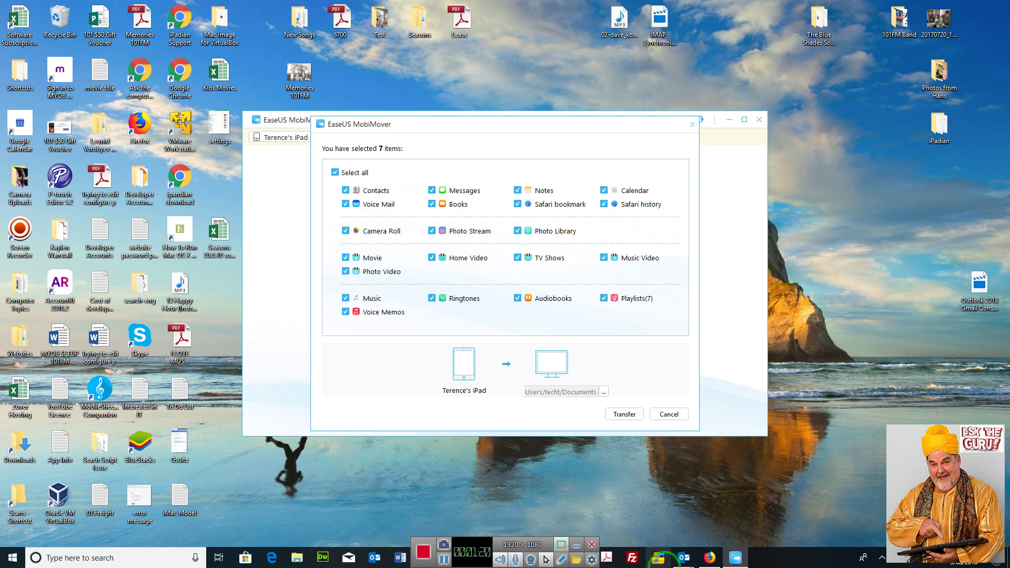
left_click(629, 418)
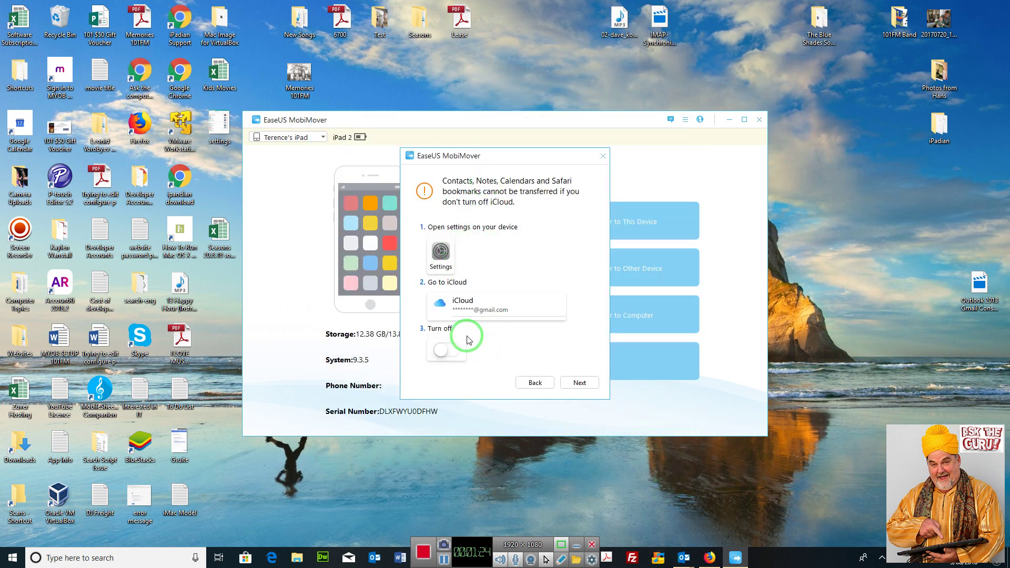
Step: Accept the iCloud warning and let the export to Documents finish
left_click(585, 384)
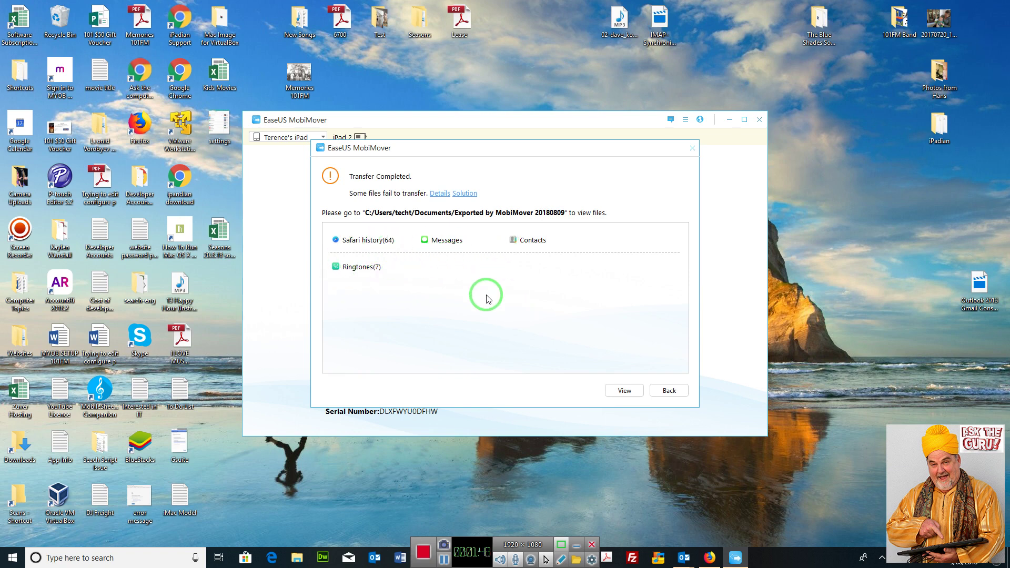
Step: Browse the exported category subfolders in File Explorer, then close Explorer
left_click(632, 392)
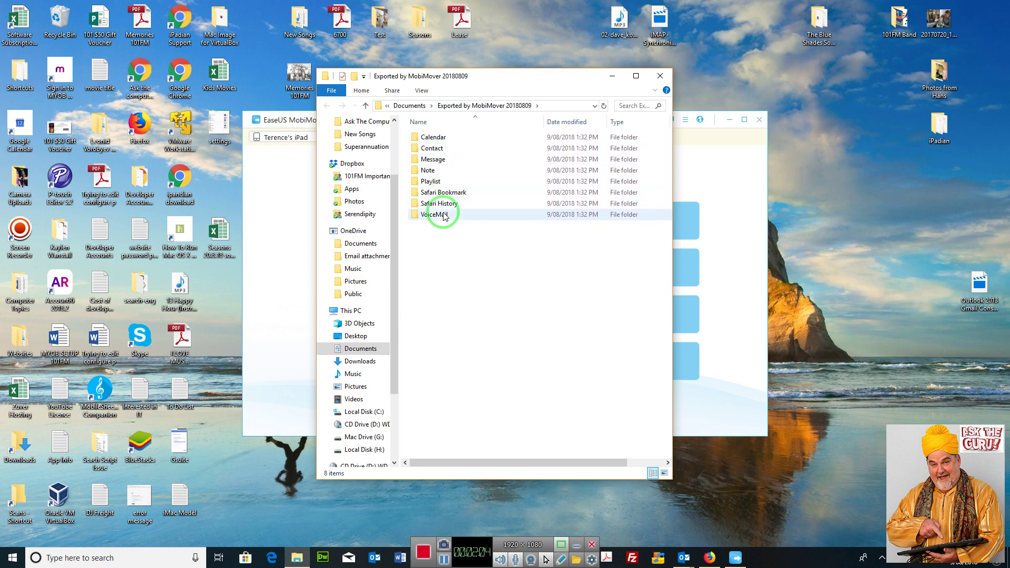
left_click(659, 79)
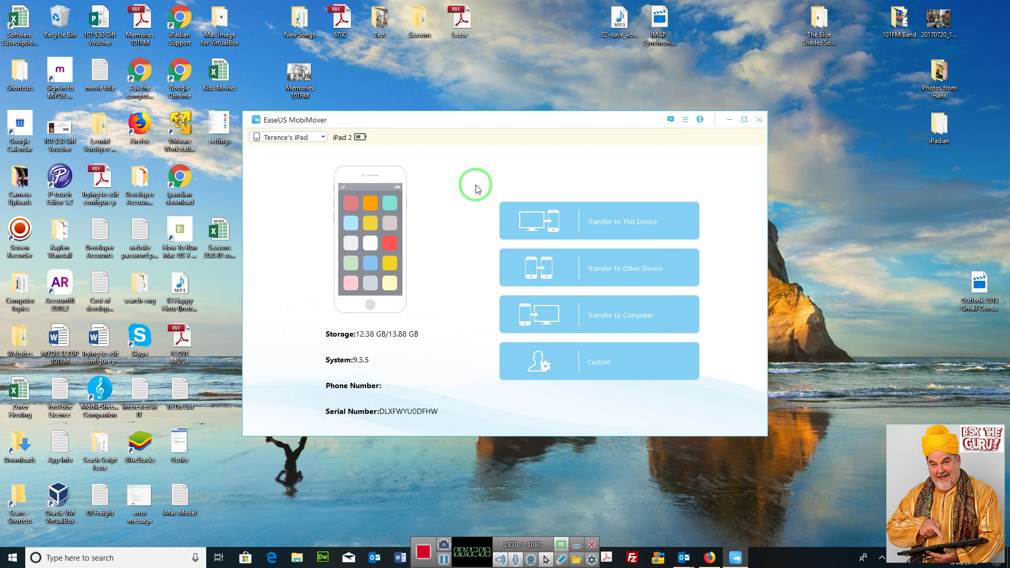